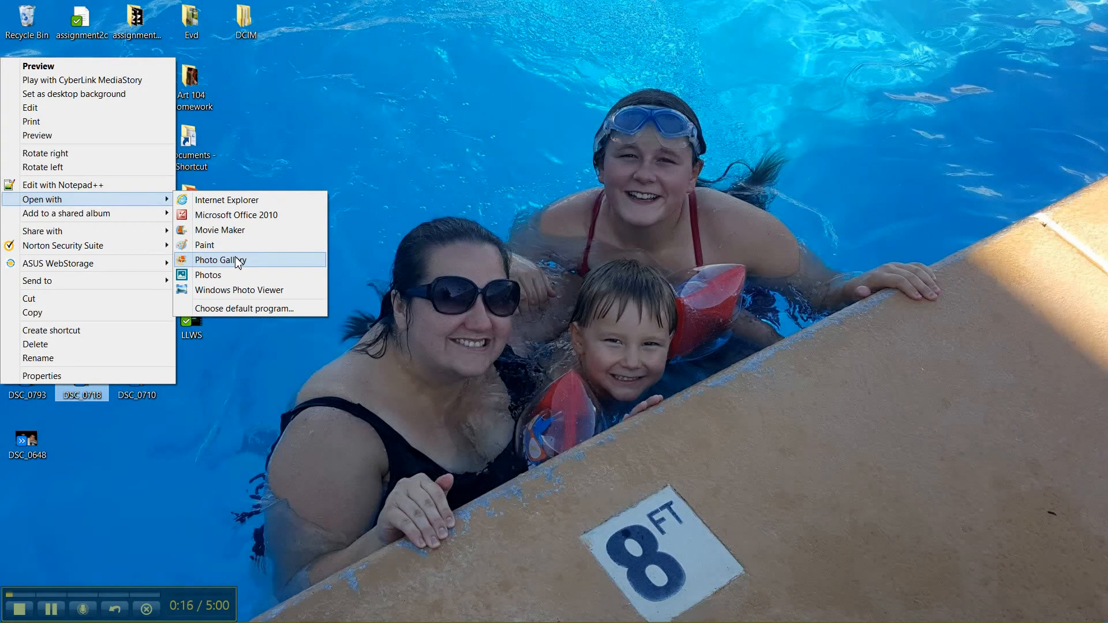
Open DSC_0718 in Photo Gallery, view the next two photos, and return to DSC_0718.
click(238, 261)
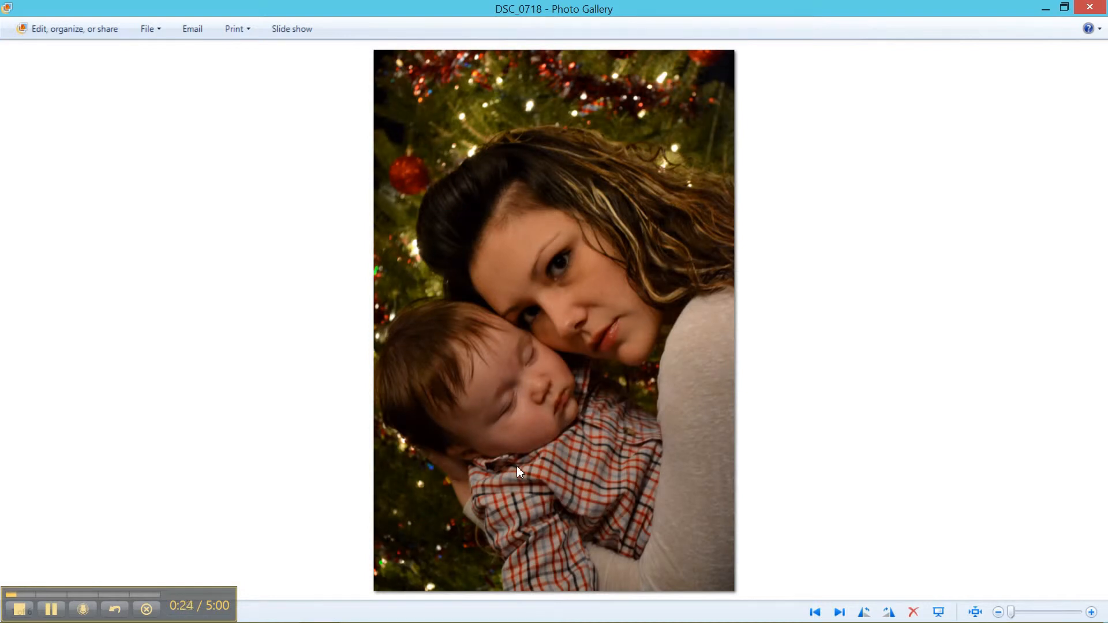
key(Right)
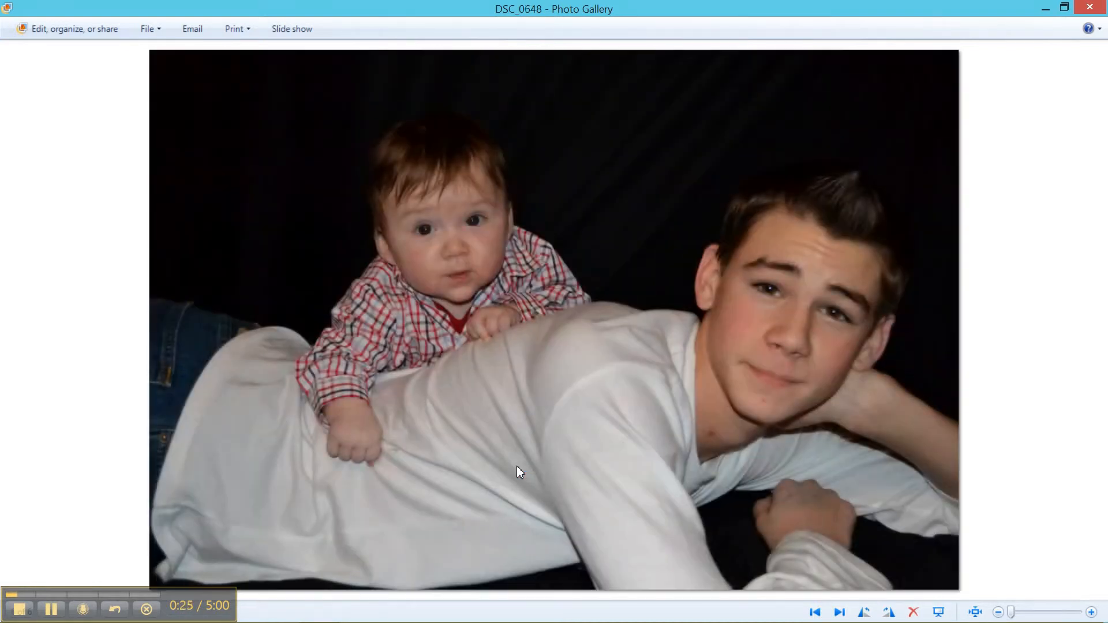
key(Right)
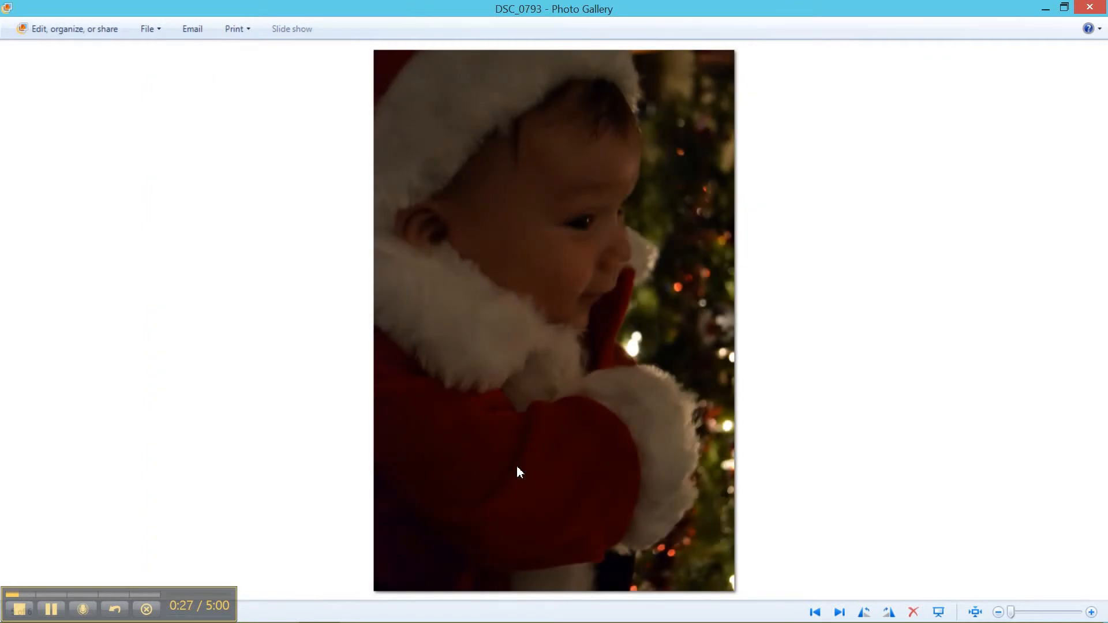
key(Left)
key(Left)
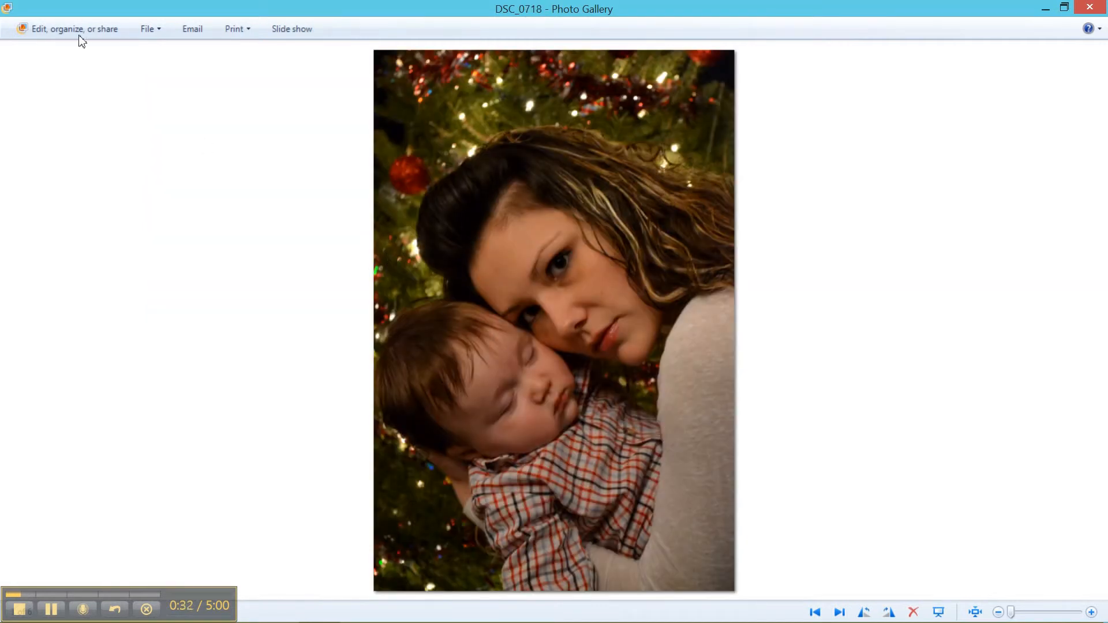
Switch to the organize view and open DSC_0718 from the December 2014 group for editing.
click(40, 35)
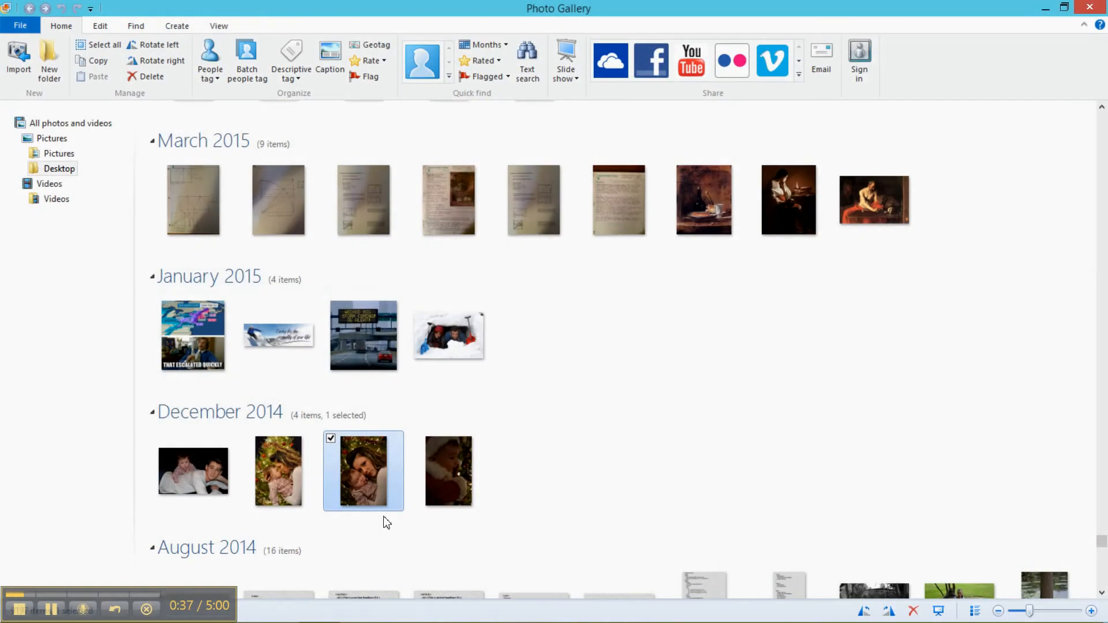
mouse_move(351, 481)
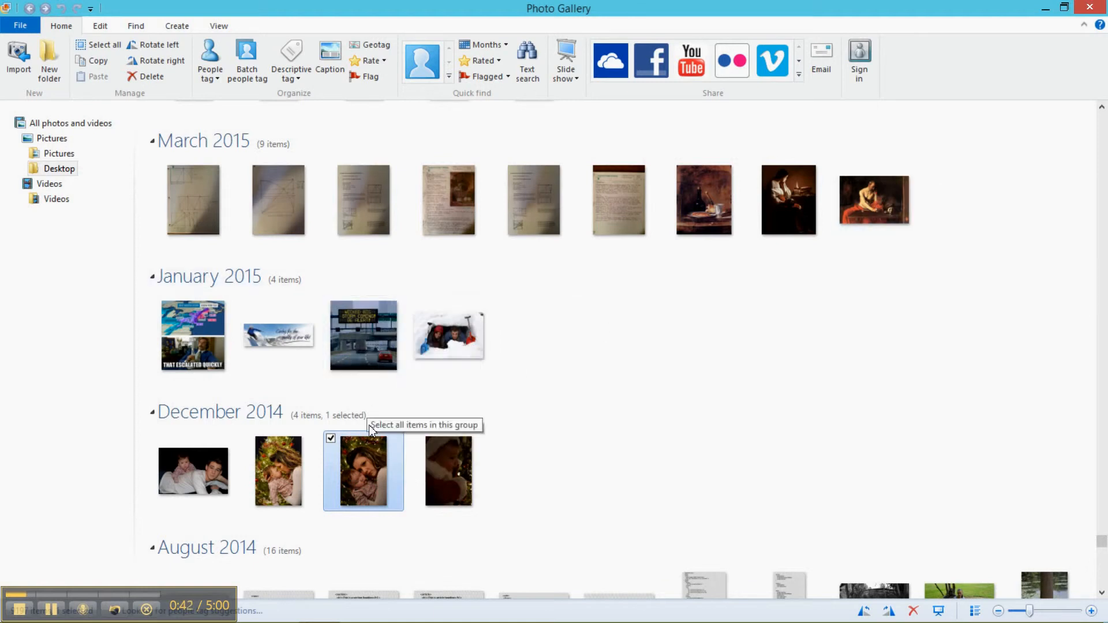
double_click(373, 468)
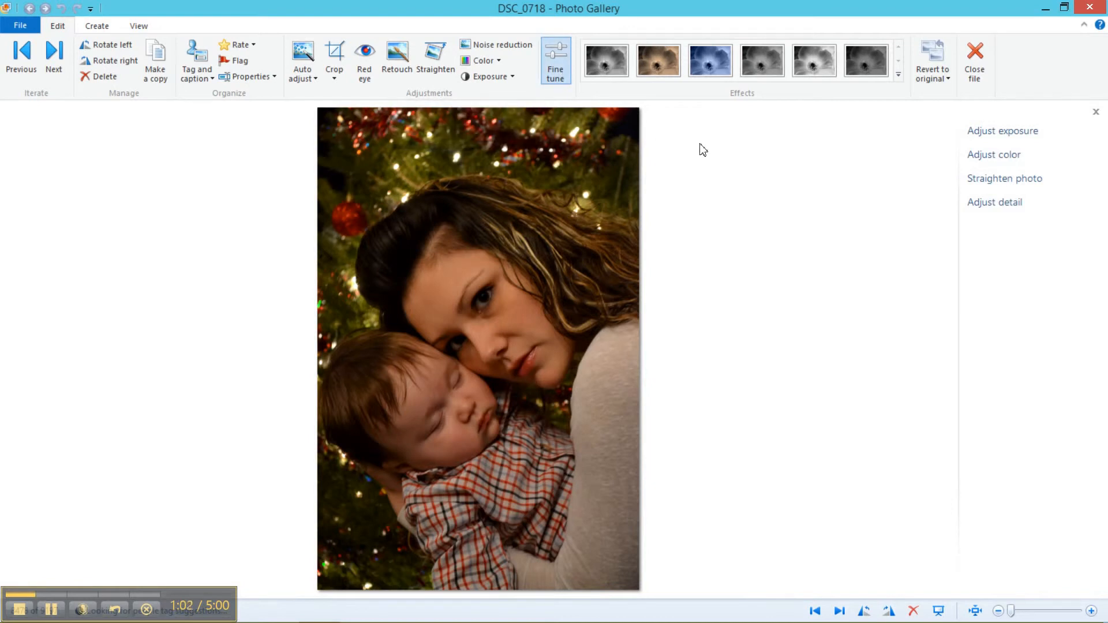
Try the brightness adjustment, keeping it near the midpoint, and raise the photo's shadows to the maximum.
click(1045, 131)
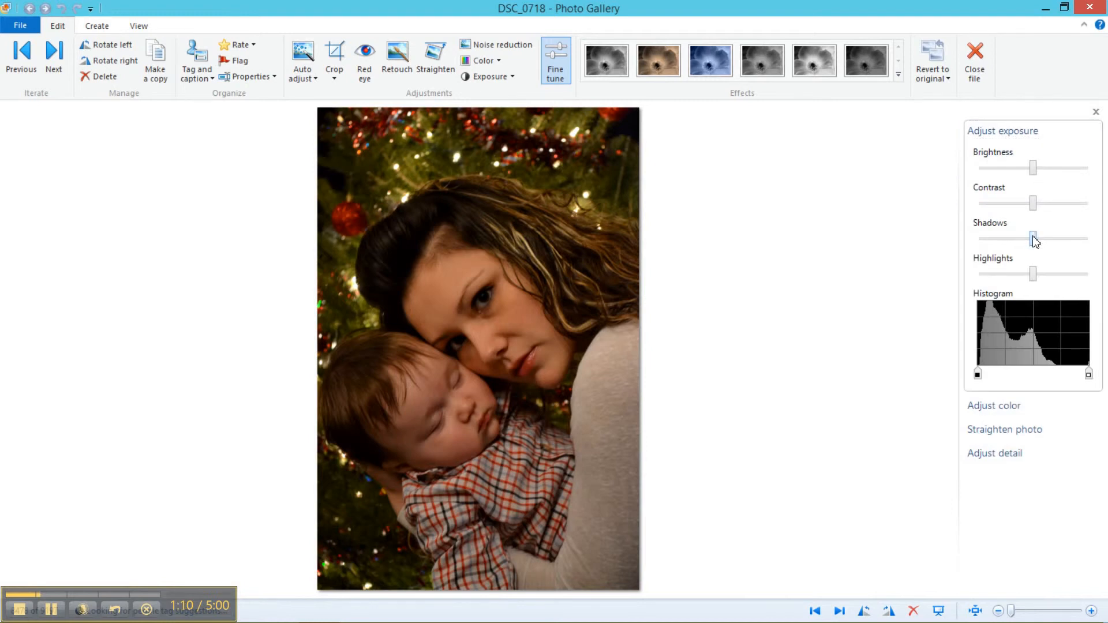
click(1032, 171)
mouse_move(1034, 172)
mouse_down()
mouse_move(1092, 177)
mouse_move(1033, 178)
mouse_up()
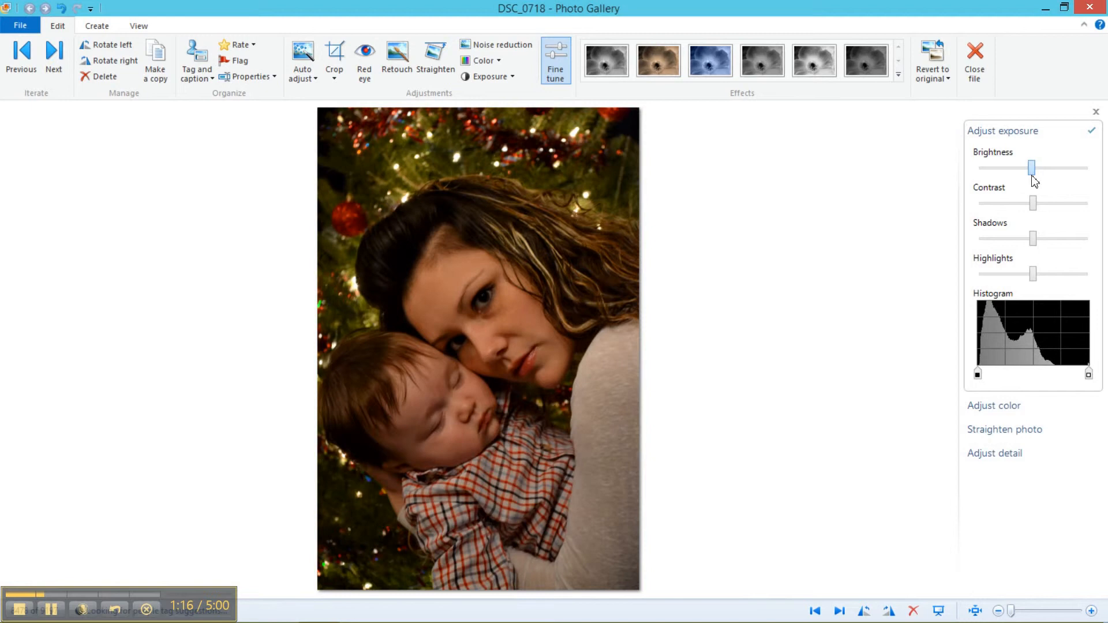
drag(1033, 239, 1029, 238)
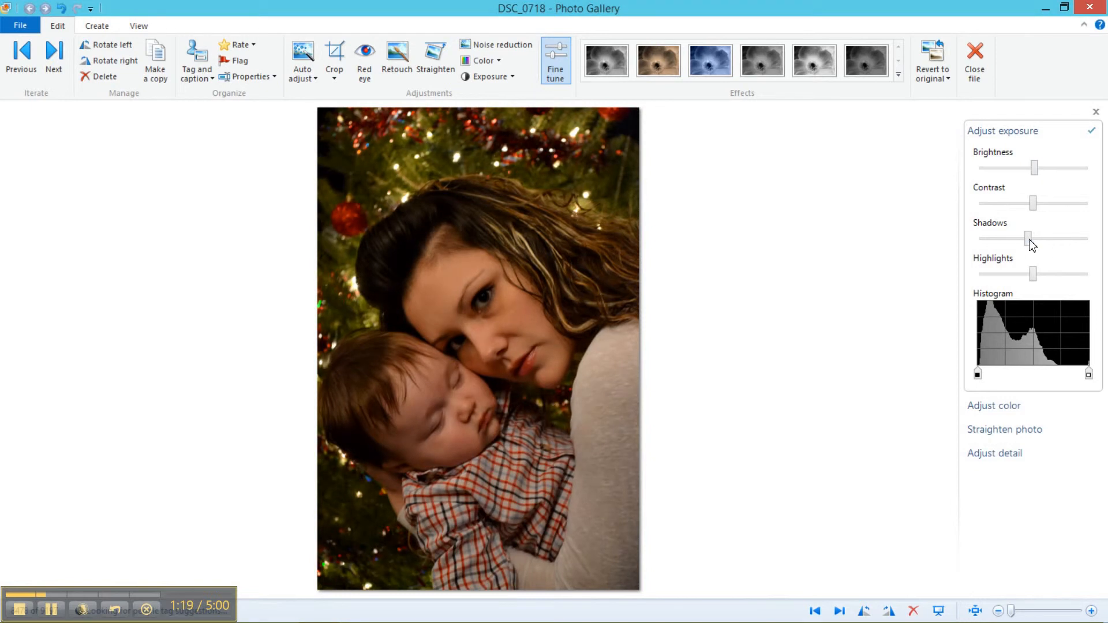
click(1064, 240)
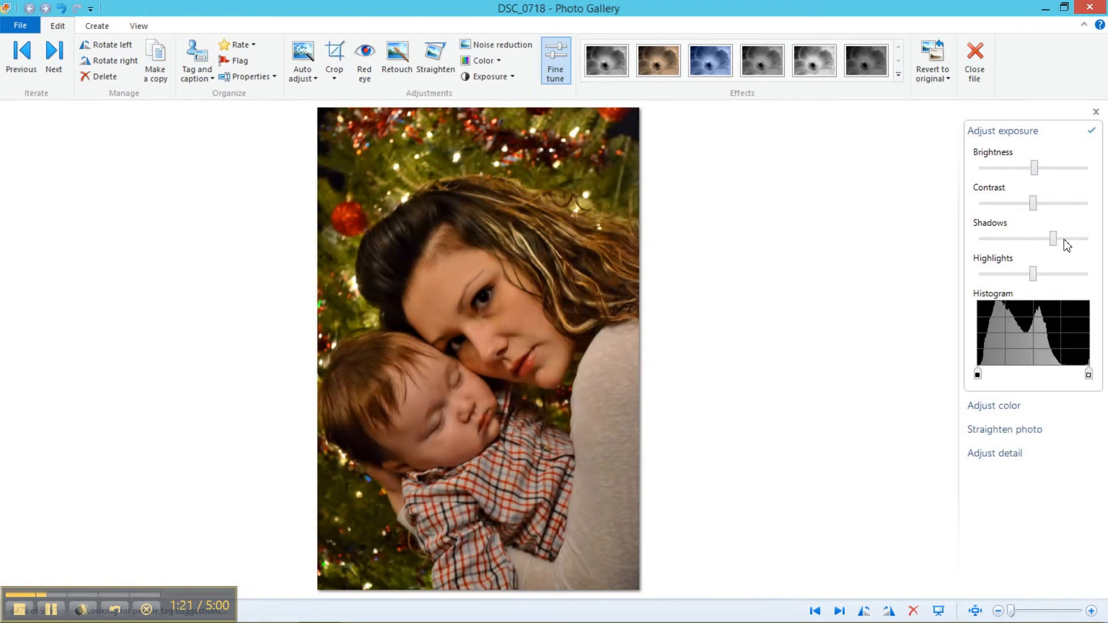
drag(1064, 241, 1100, 249)
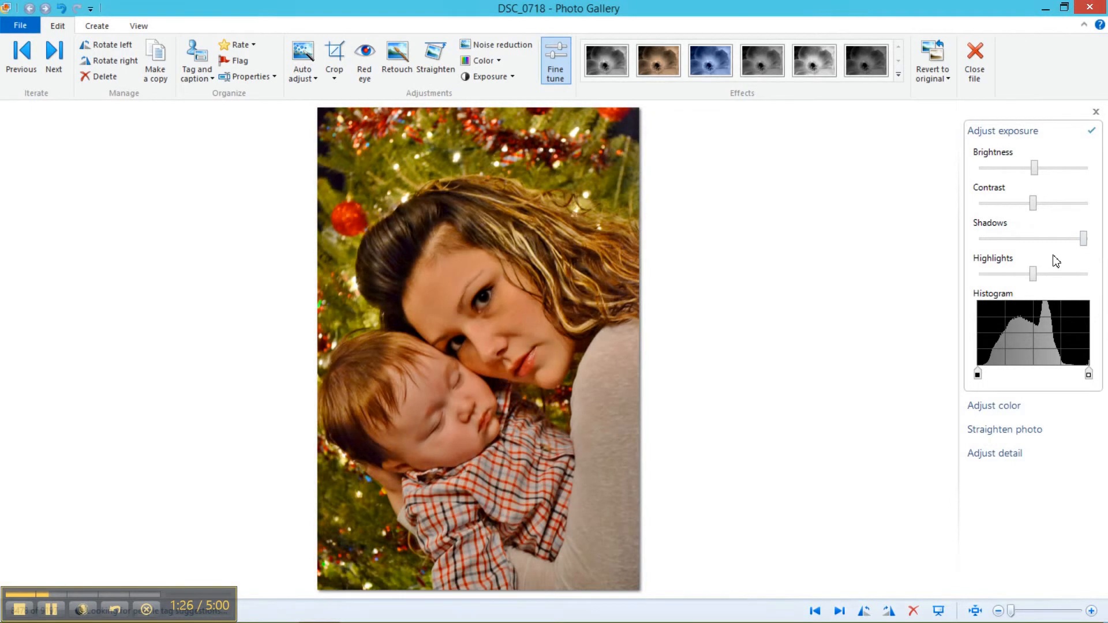
click(1037, 133)
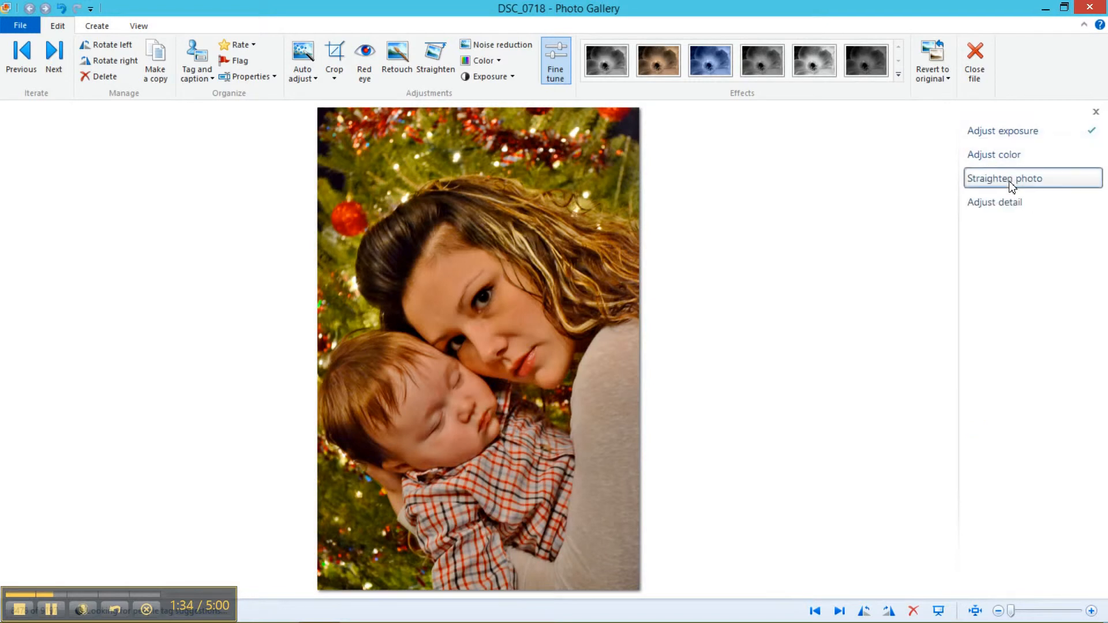
Try out the photo's color saturation adjustment, leaving it at about the midpoint.
click(1001, 167)
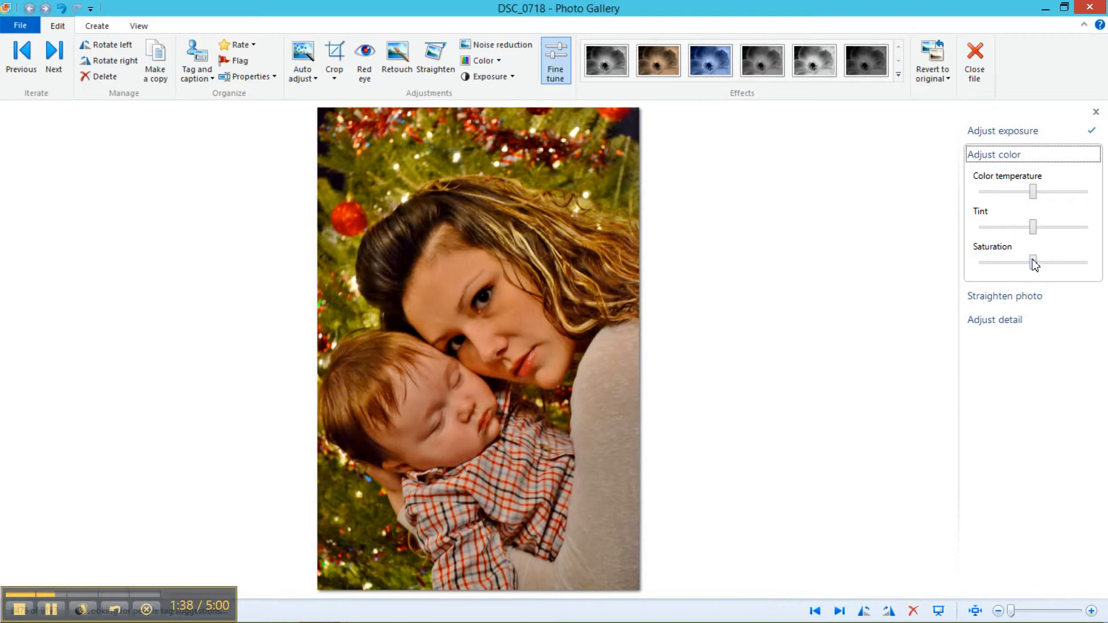
mouse_move(1035, 264)
mouse_down()
mouse_move(975, 268)
mouse_move(1081, 261)
mouse_move(1073, 270)
mouse_move(998, 264)
mouse_move(1062, 271)
mouse_move(1033, 271)
mouse_up()
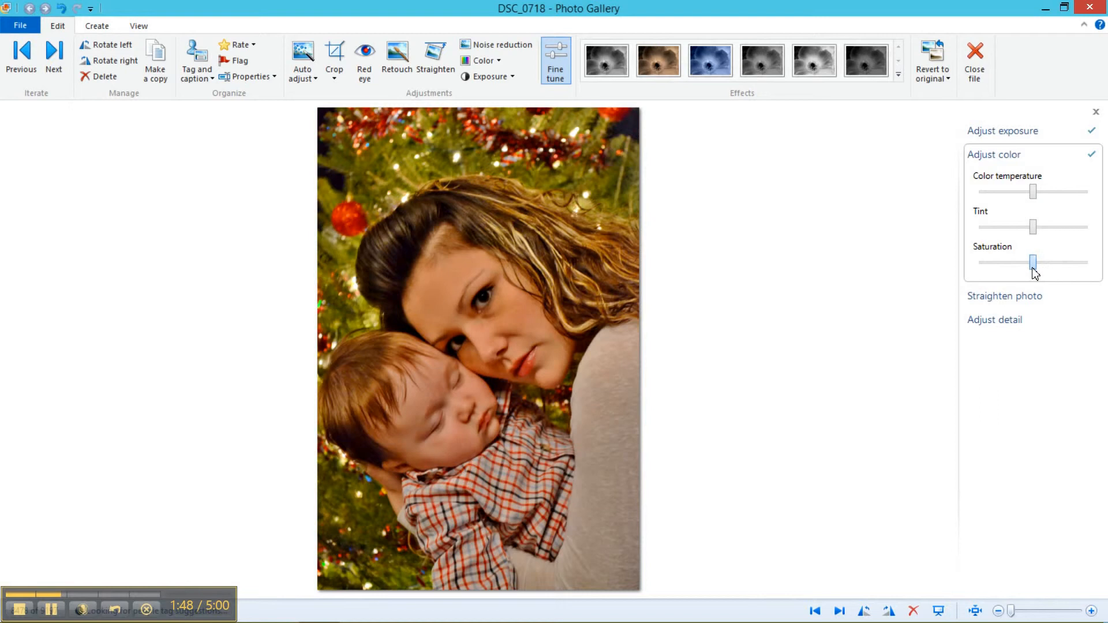
click(698, 81)
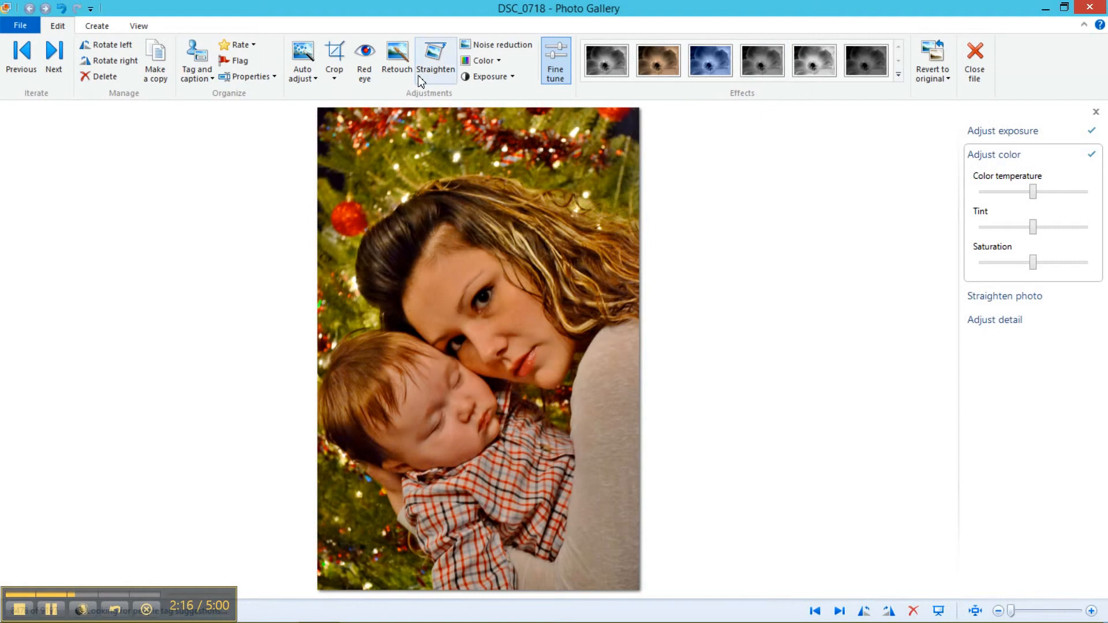
Auto adjust the photo and raise its shadows to the maximum.
click(304, 56)
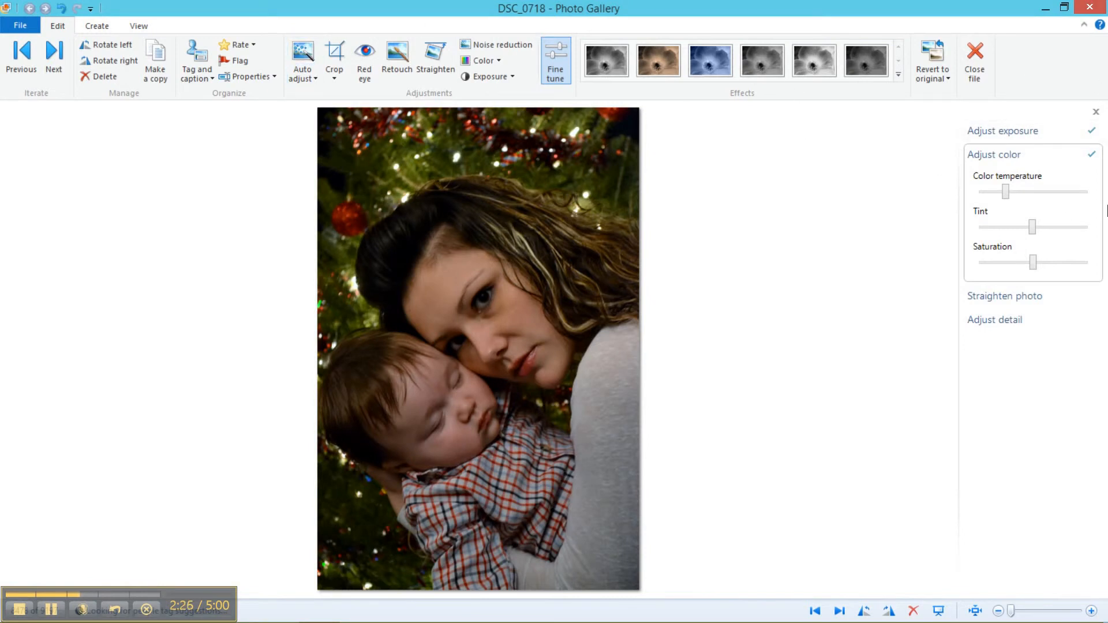
click(1039, 138)
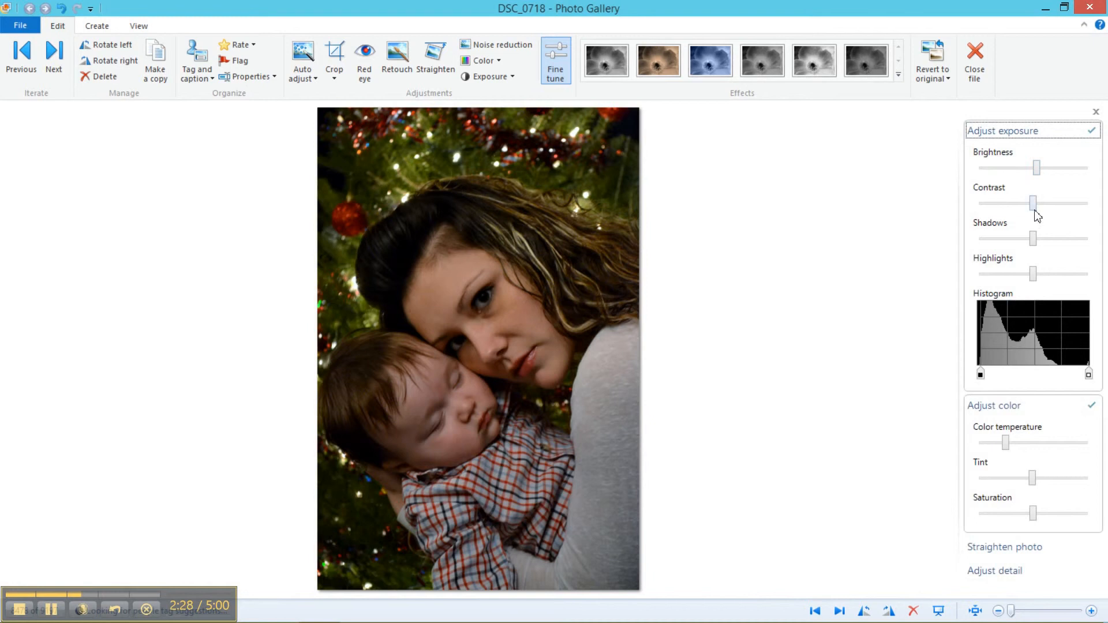
drag(1046, 242, 1096, 248)
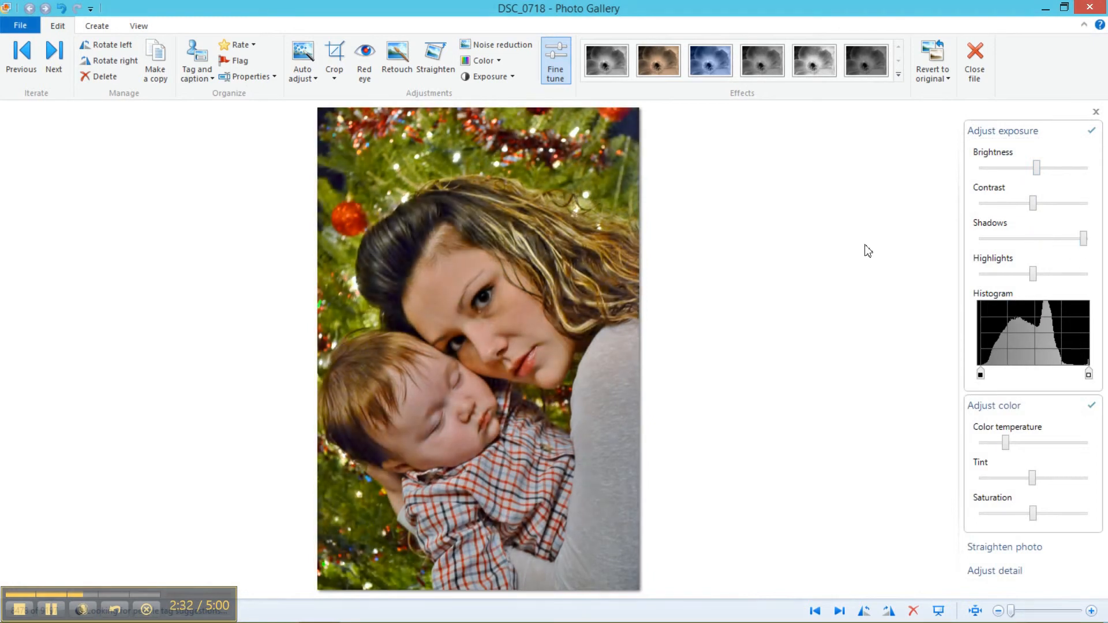
click(1030, 138)
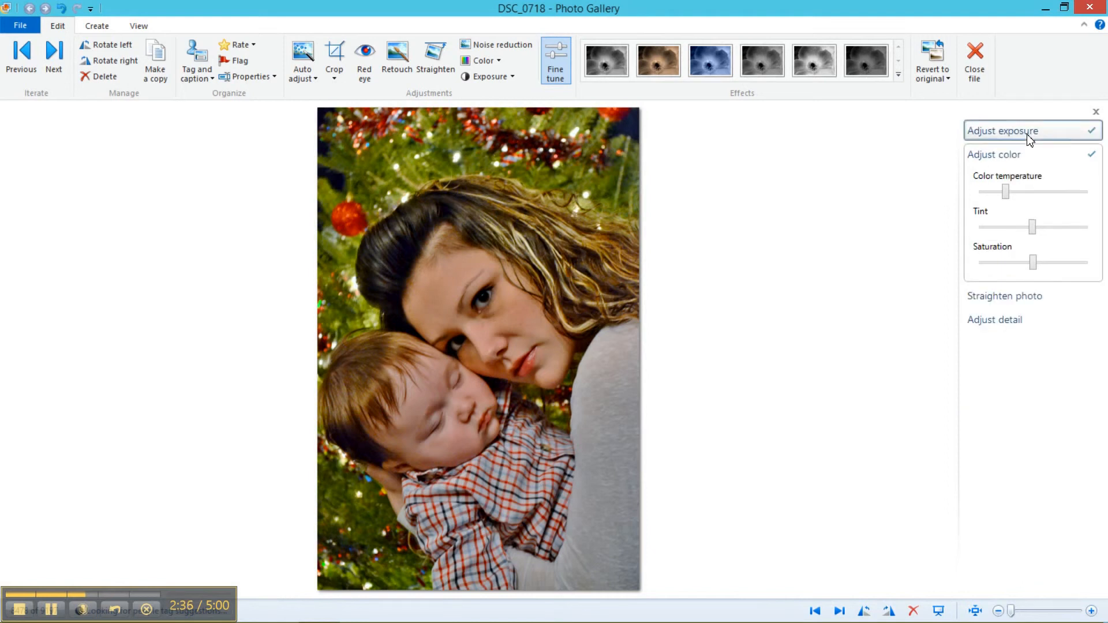
click(1030, 154)
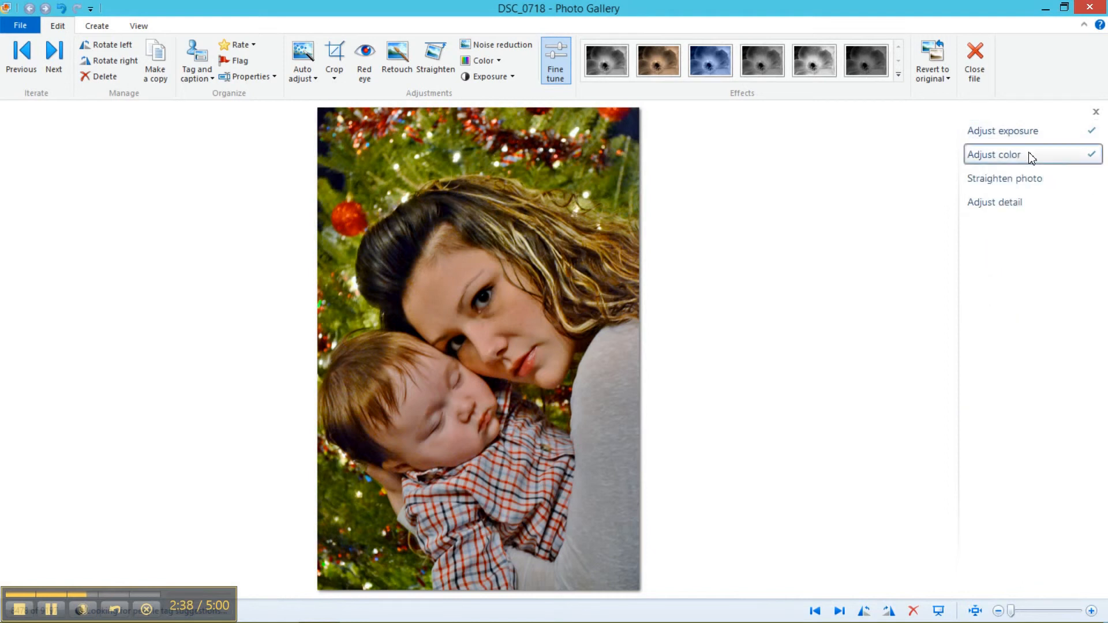
Apply the Orange filter effect to the photo and replace it with the adjacent lighter black-and-white effect.
click(1014, 137)
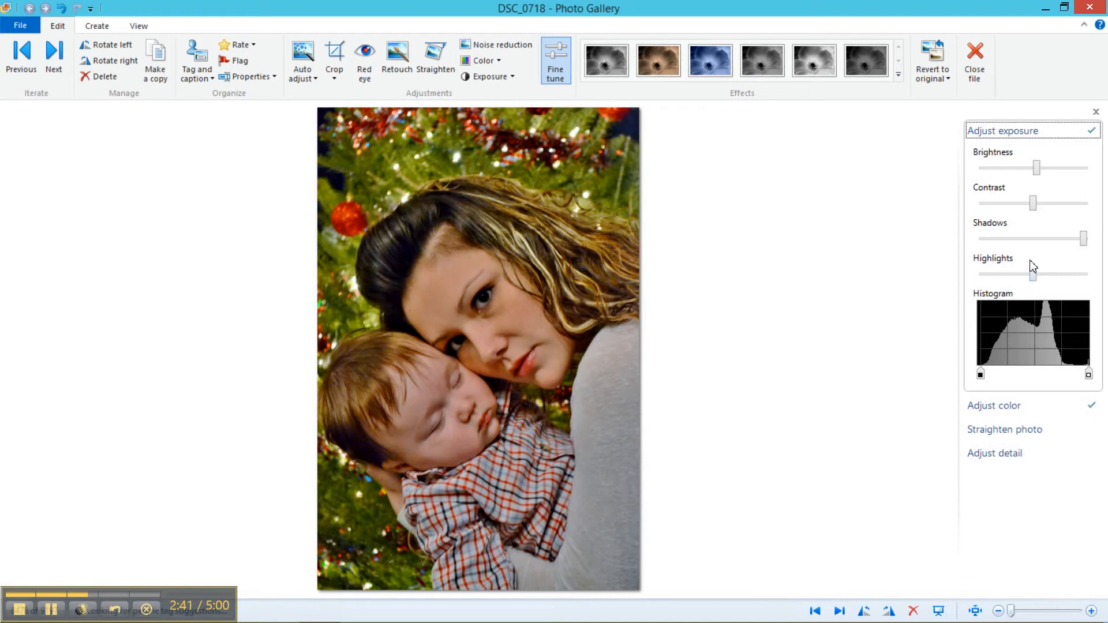
click(1027, 136)
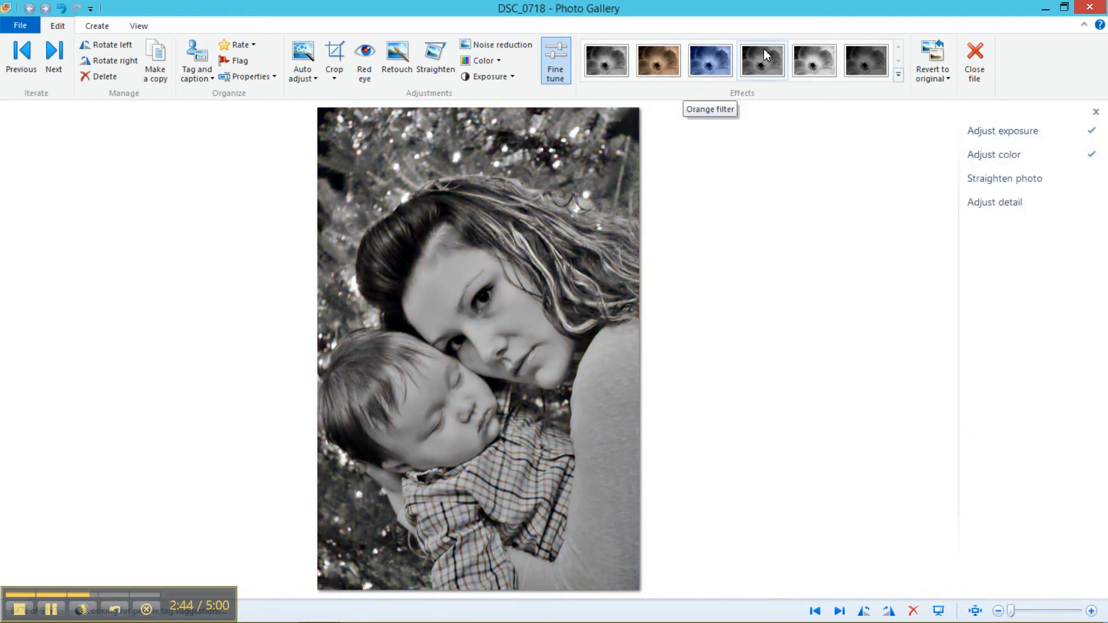
click(765, 55)
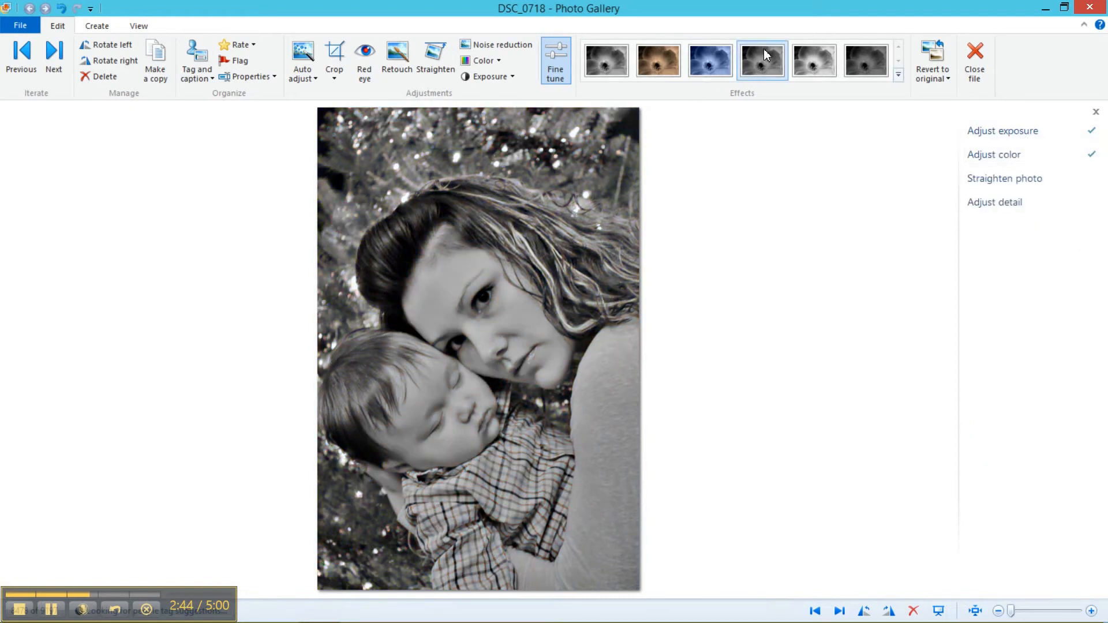
click(815, 64)
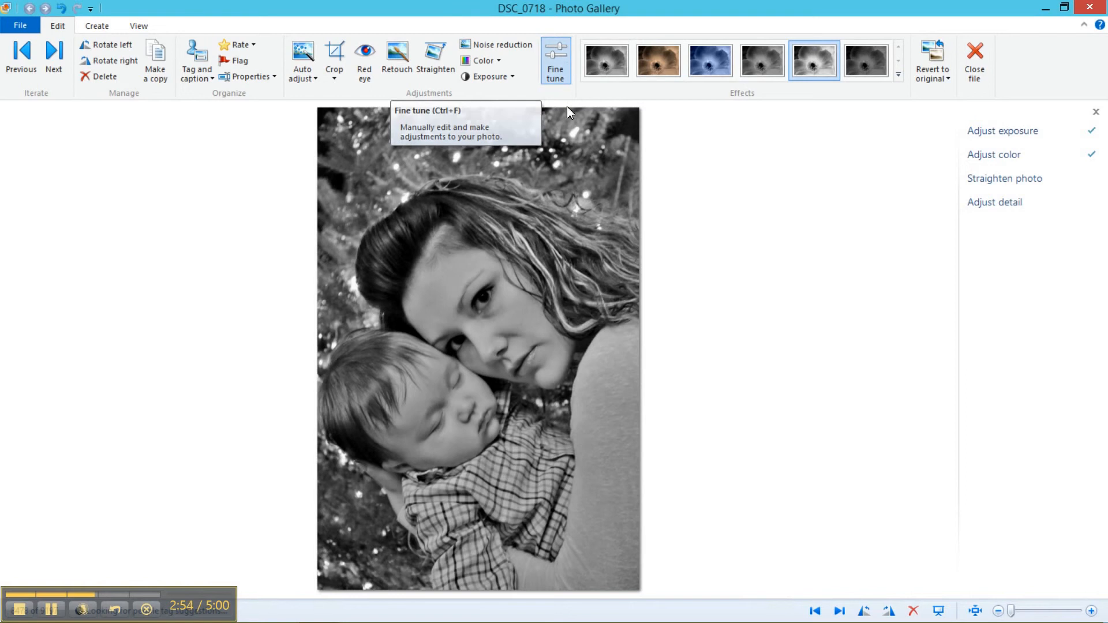
Lower the saturation slightly and bring the color temperature to about the midpoint, ending with reverting the photo to its original.
click(982, 131)
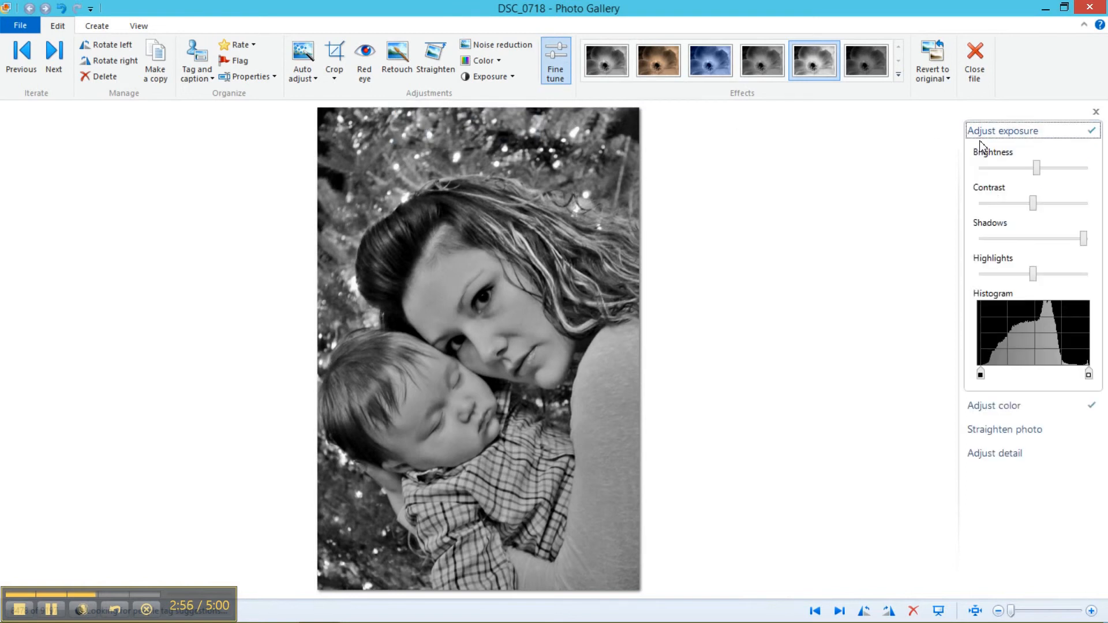
click(1030, 405)
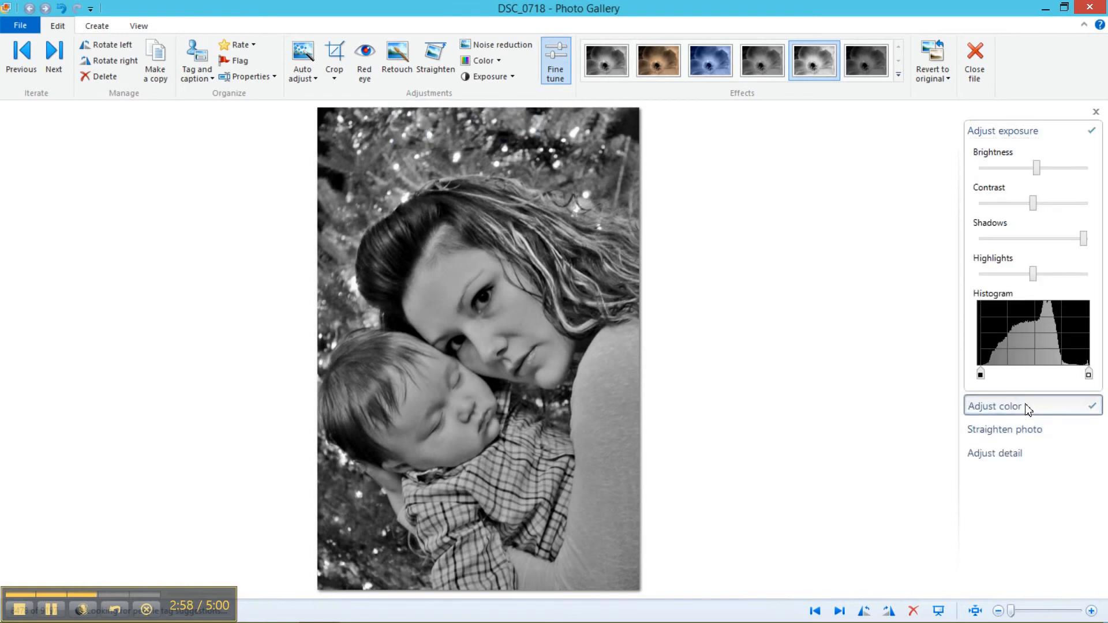
mouse_move(1033, 514)
mouse_down()
mouse_move(1088, 516)
mouse_move(1103, 528)
mouse_move(1028, 514)
mouse_up()
drag(1005, 443, 1033, 459)
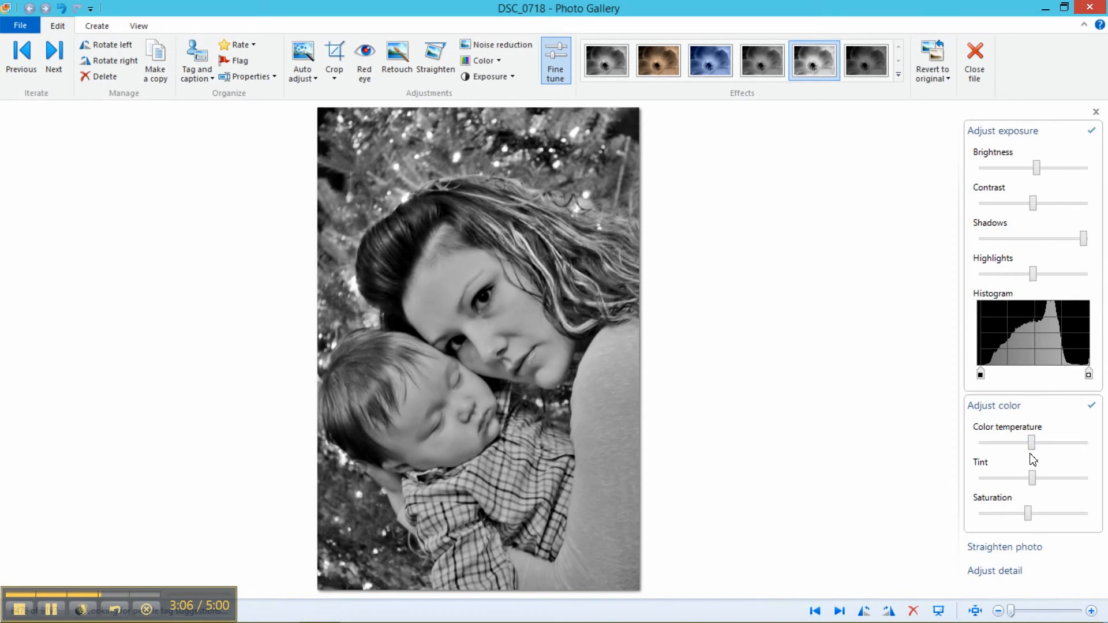
click(942, 56)
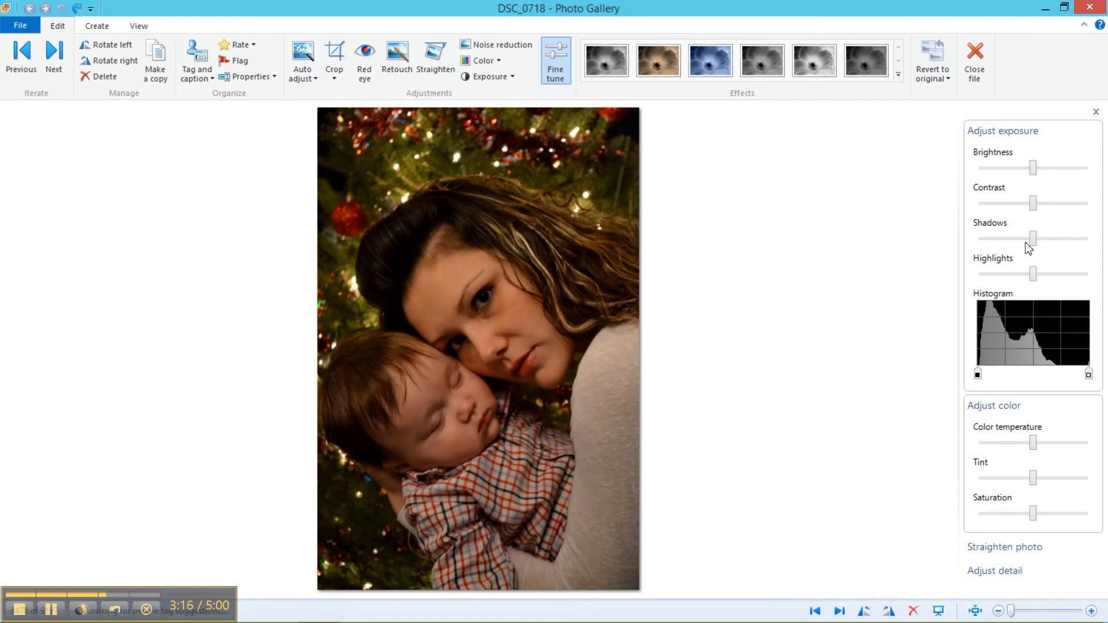
Raise the photo's shadows to the maximum and lower its saturation to about a third of the range.
drag(1033, 239, 1102, 271)
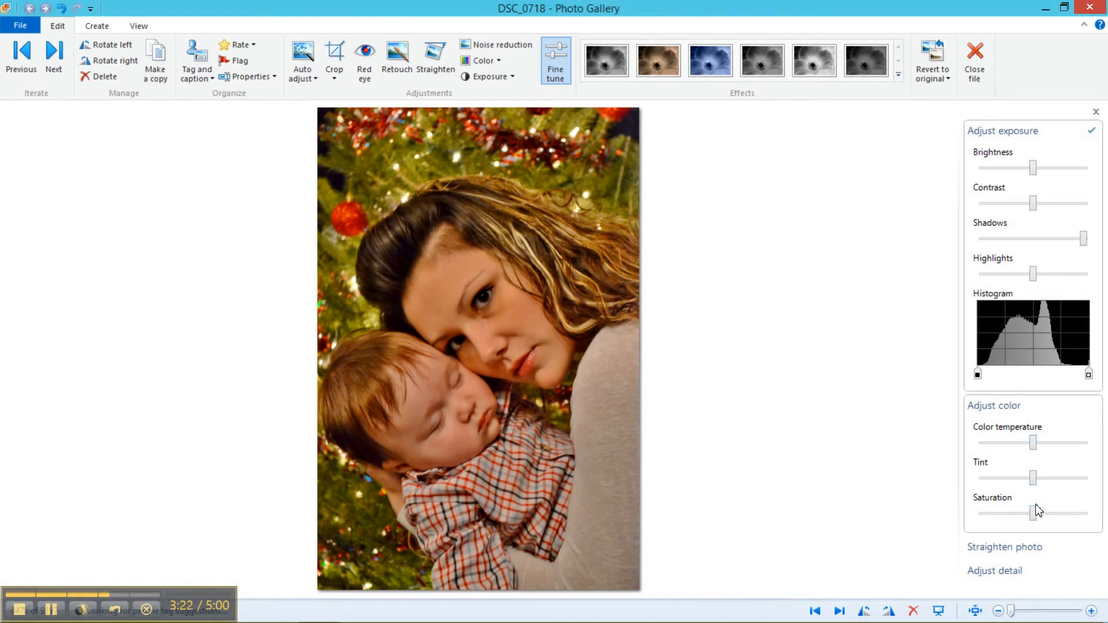
drag(1032, 516, 1011, 515)
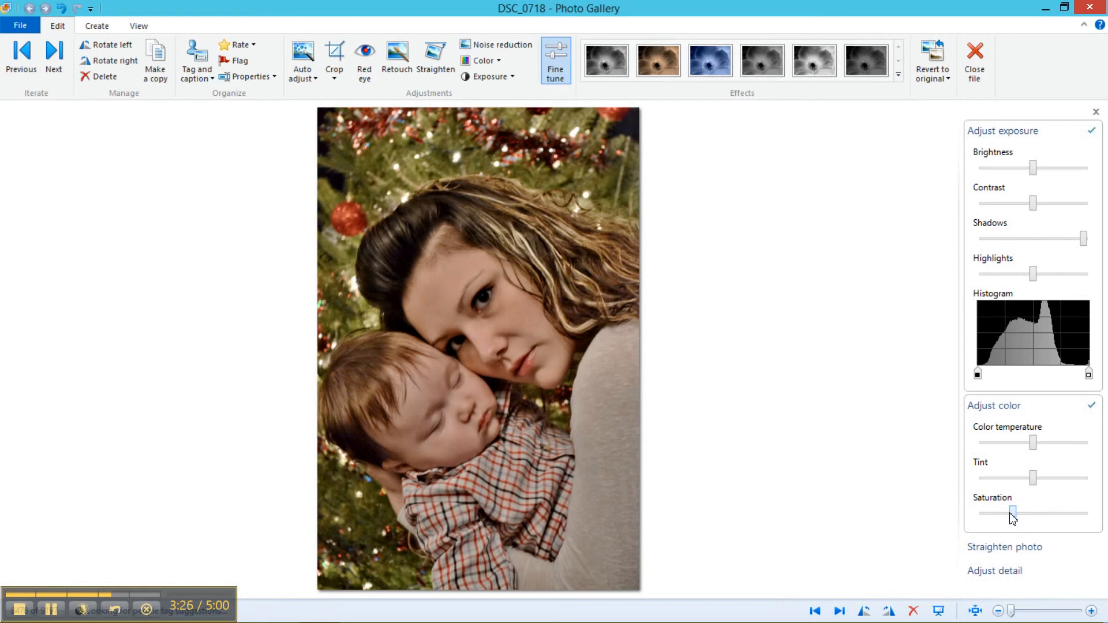
click(1008, 407)
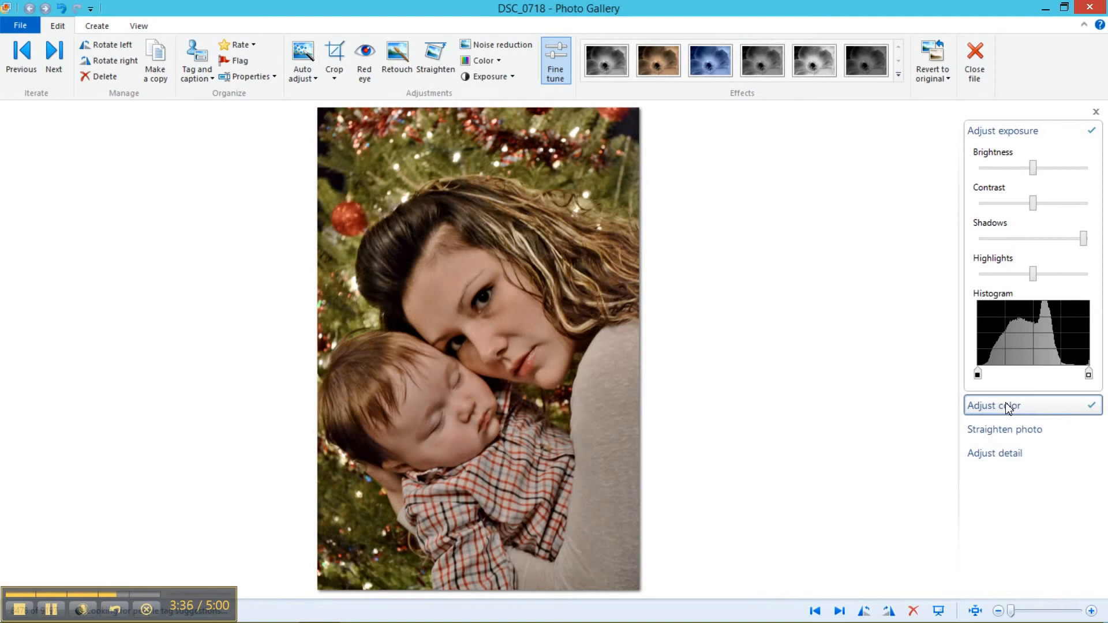
click(1041, 133)
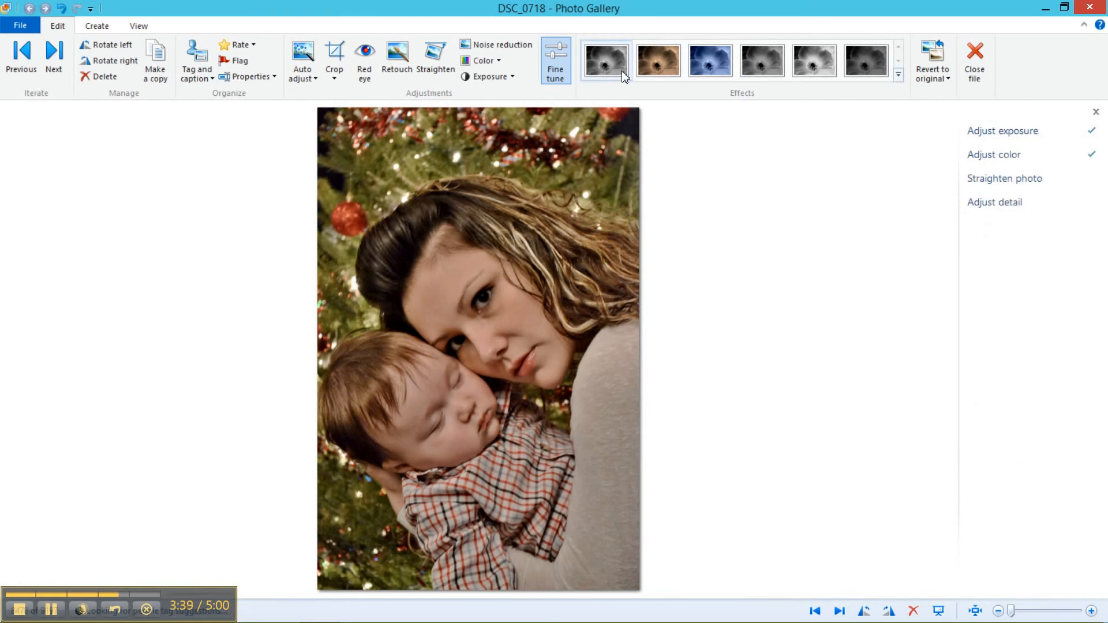
Save a copy of the edited photo to the Desktop as the JPG file DSC_0718 (2), acknowledging the autosave notice.
click(163, 60)
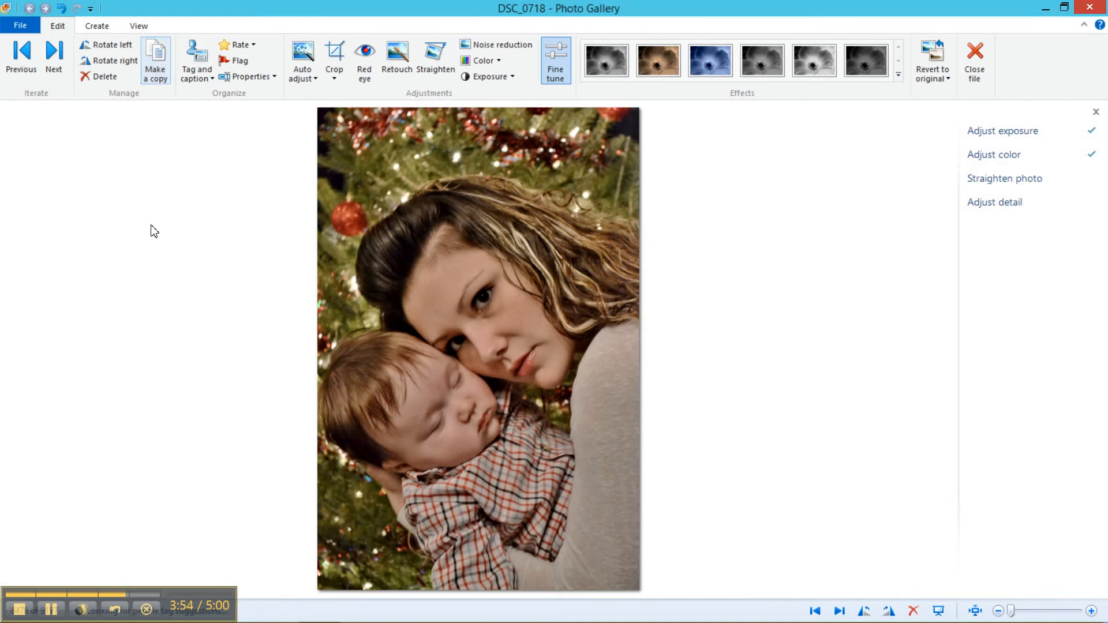
click(160, 73)
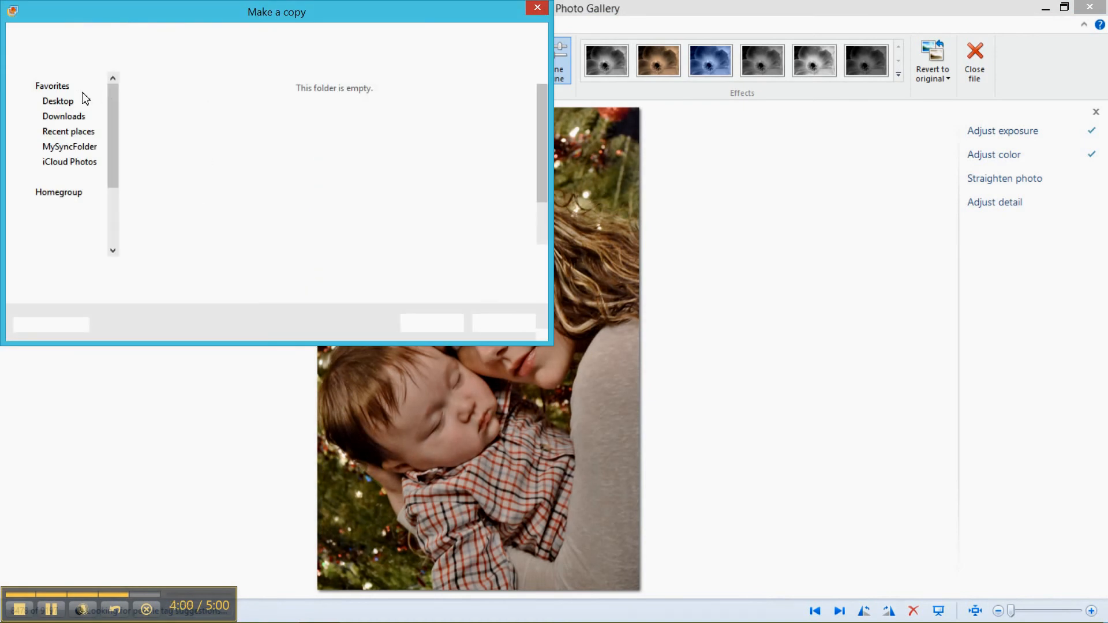
click(64, 103)
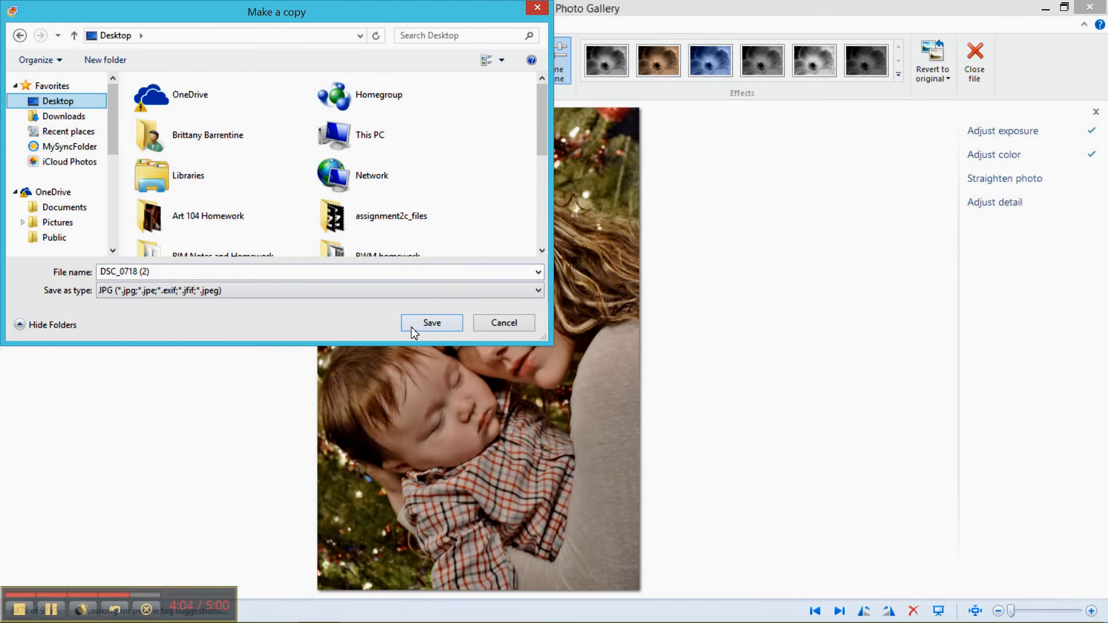
click(450, 325)
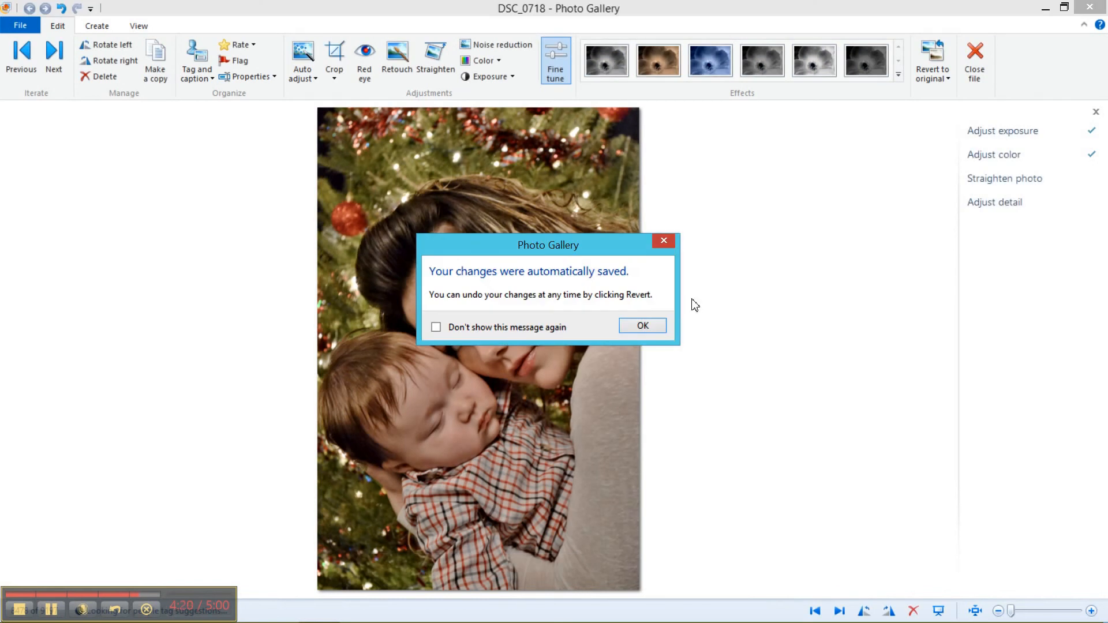
click(647, 329)
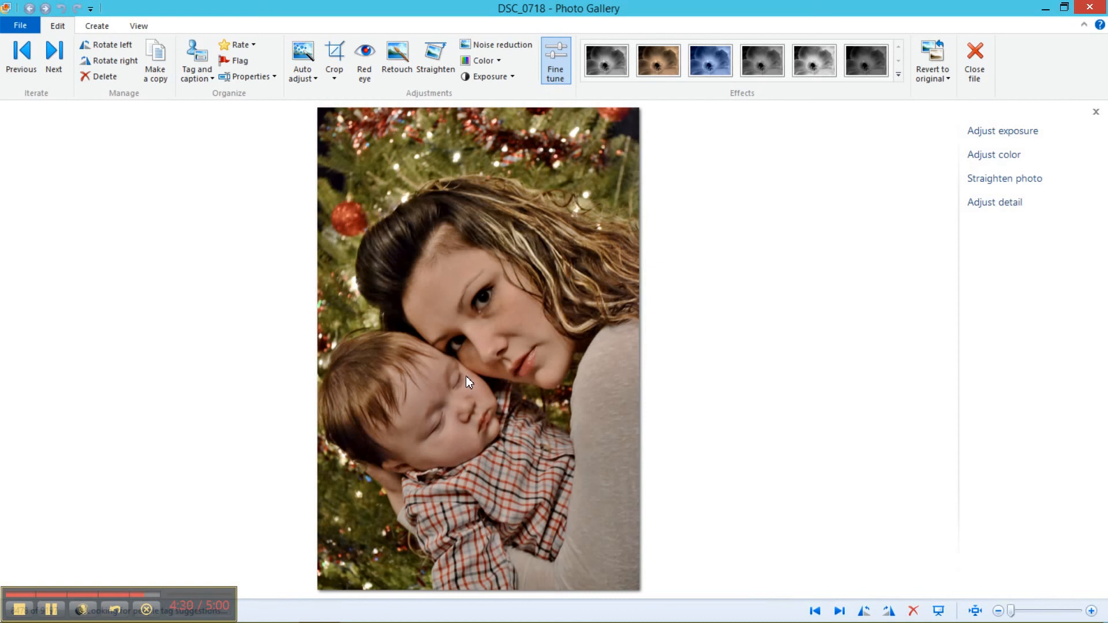
Revert the open photo DSC_0718 to its original version and close the photo window.
click(625, 60)
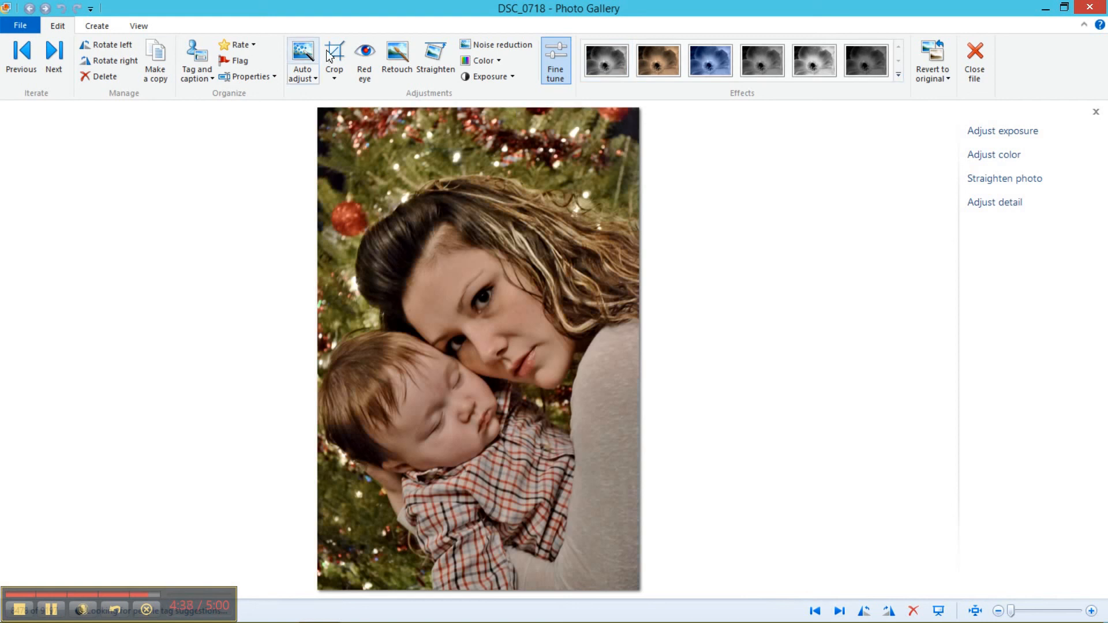
click(934, 56)
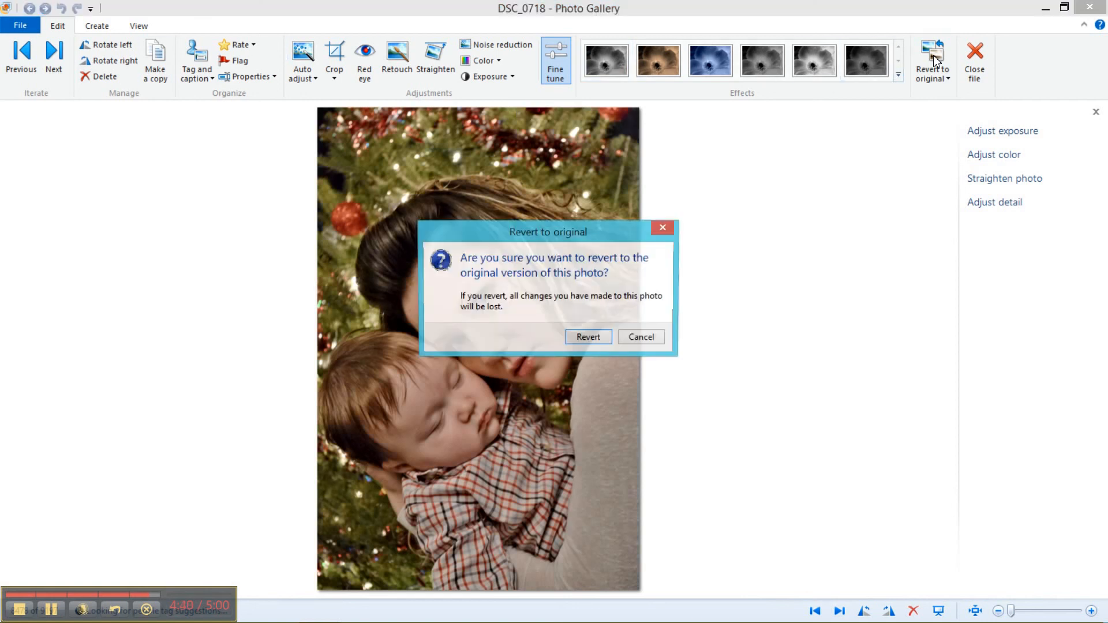
click(588, 338)
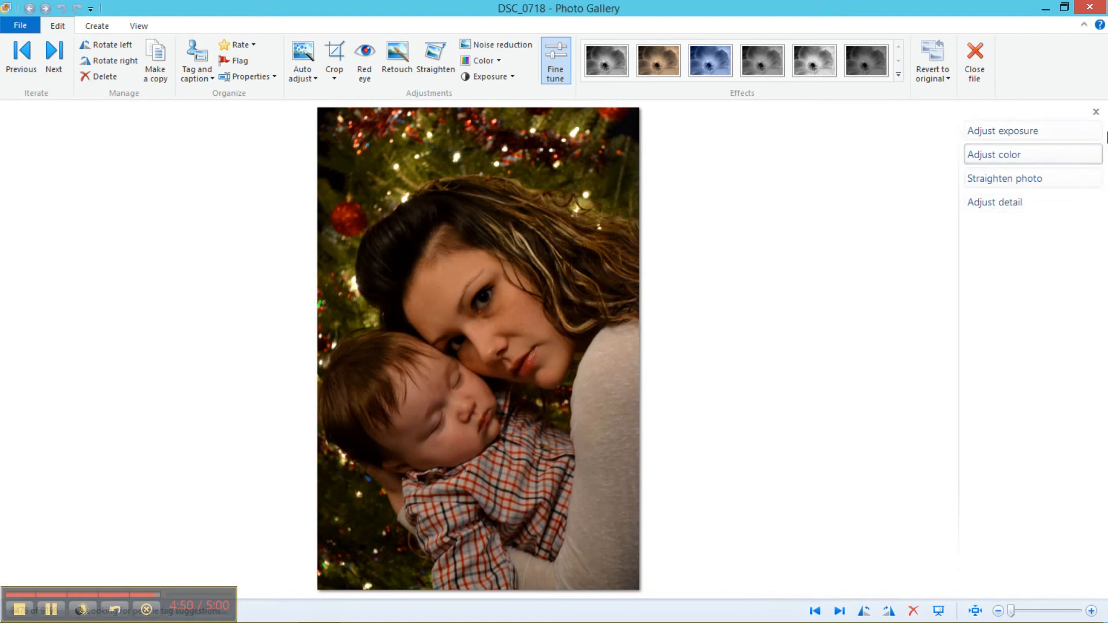
click(1086, 6)
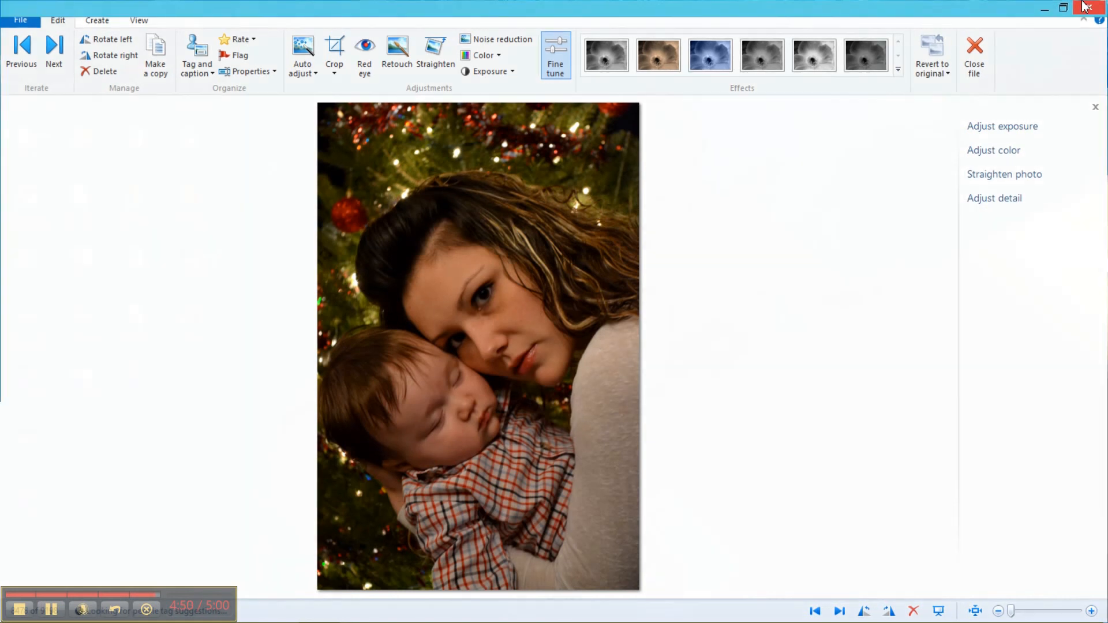